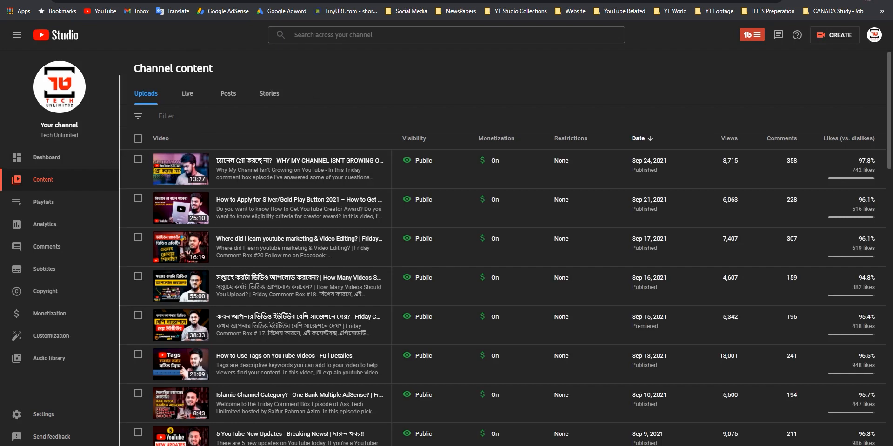
- Start uploading MVI_5855 by dragging it from the Sept 21 folder into the upload dialog
{"action": "left_click", "coordinate": [834, 36]}
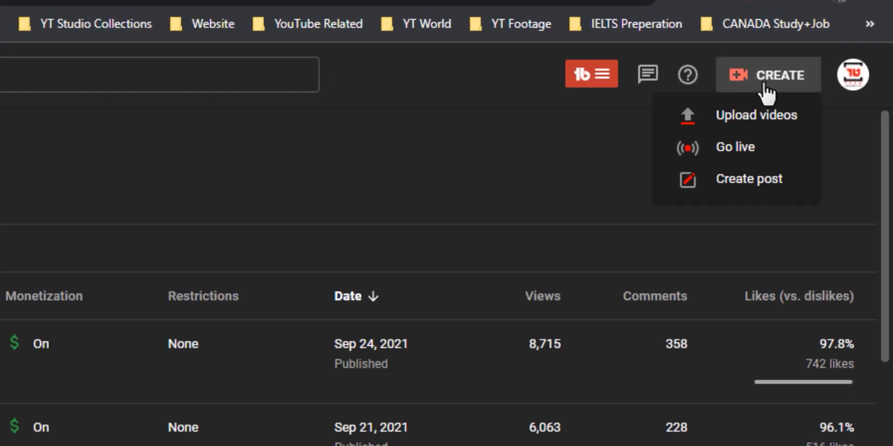
{"action": "left_click", "coordinate": [731, 115]}
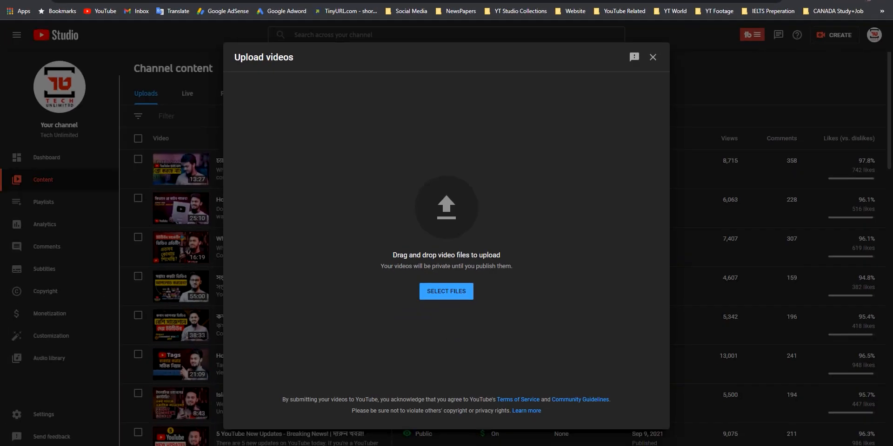
{"action": "key", "text": "super+Tab"}
{"action": "left_click", "coordinate": [283, 445]}
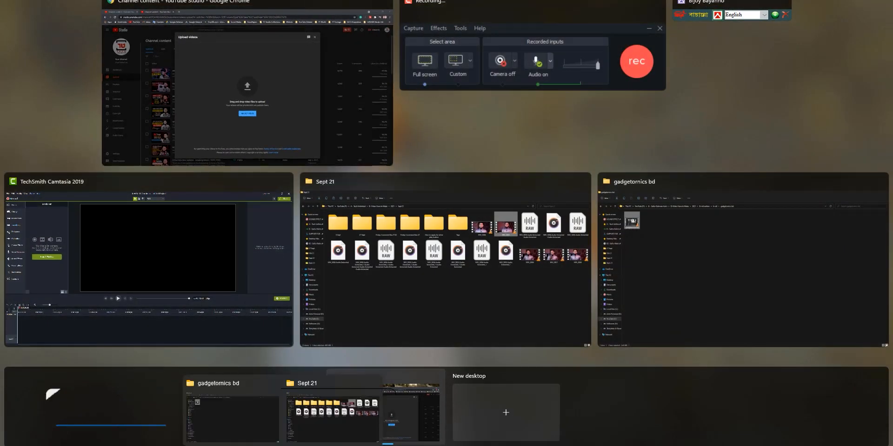
{"action": "left_click", "coordinate": [330, 431]}
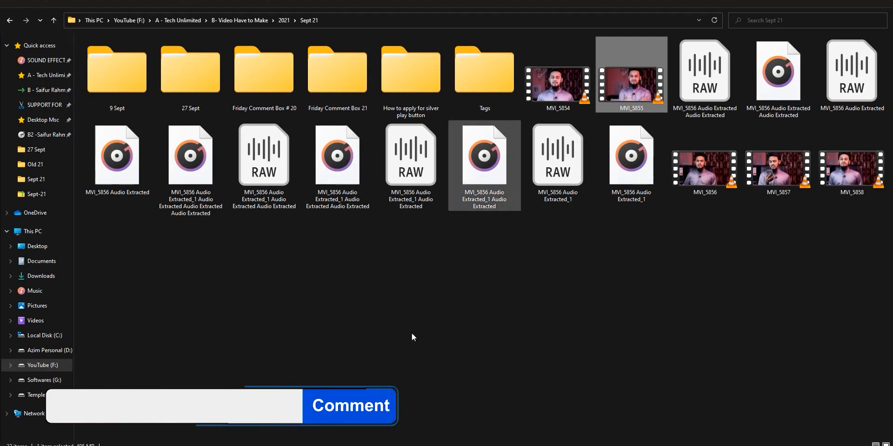
{"action": "left_click_drag", "start_coordinate": [625, 91], "coordinate": [465, 195]}
{"action": "key", "text": "alt+Tab"}
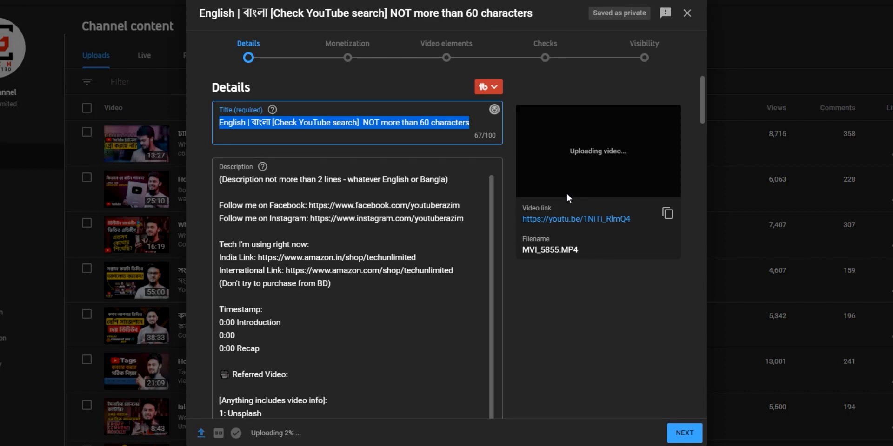
- Title the upload 'Sample for End Screen' and turn monetization On
{"action": "type", "text": "Sample "}
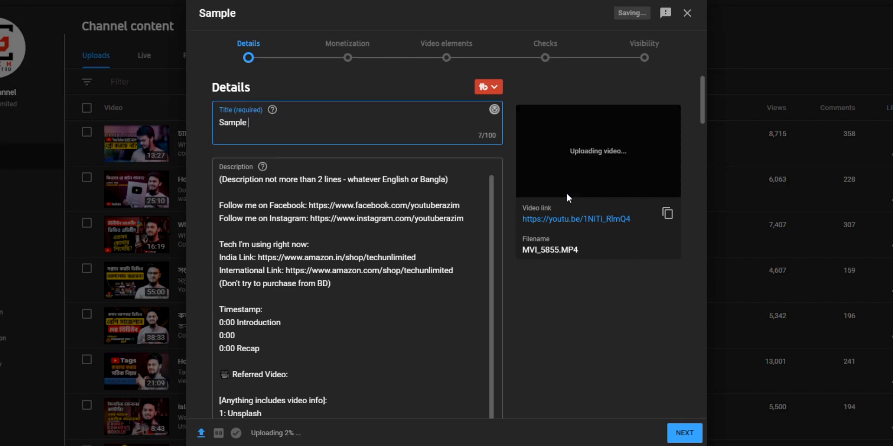
{"action": "type", "text": "for End Screen"}
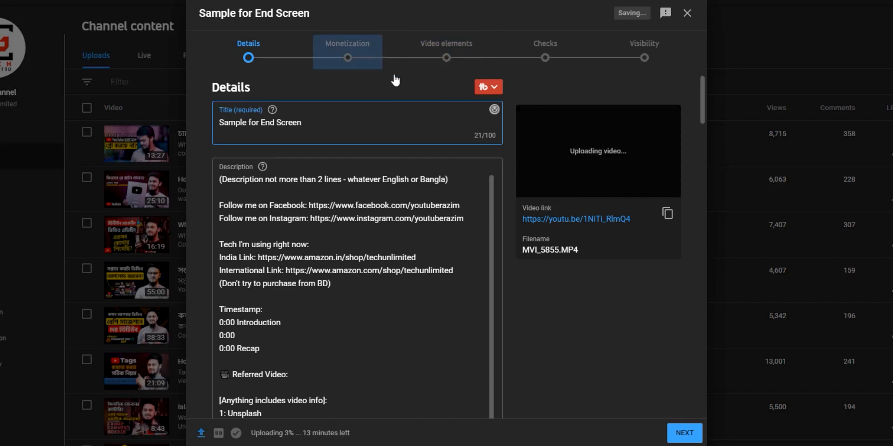
{"action": "left_click", "coordinate": [370, 61]}
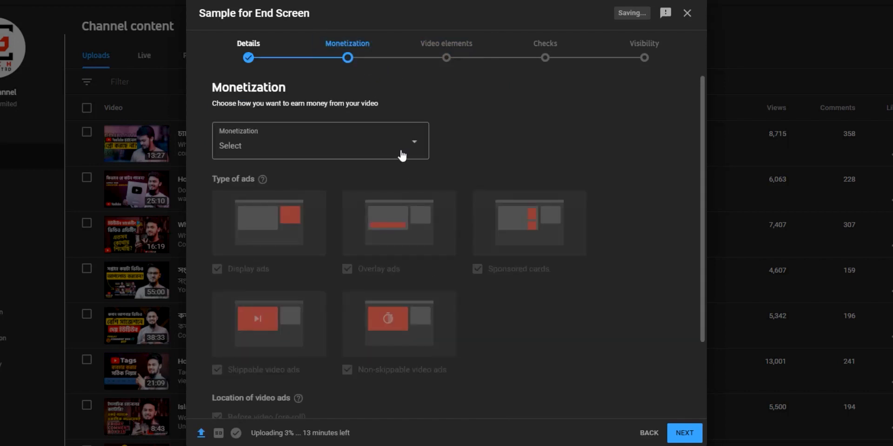
{"action": "left_click", "coordinate": [405, 153]}
{"action": "left_click", "coordinate": [231, 139]}
{"action": "left_click", "coordinate": [365, 193]}
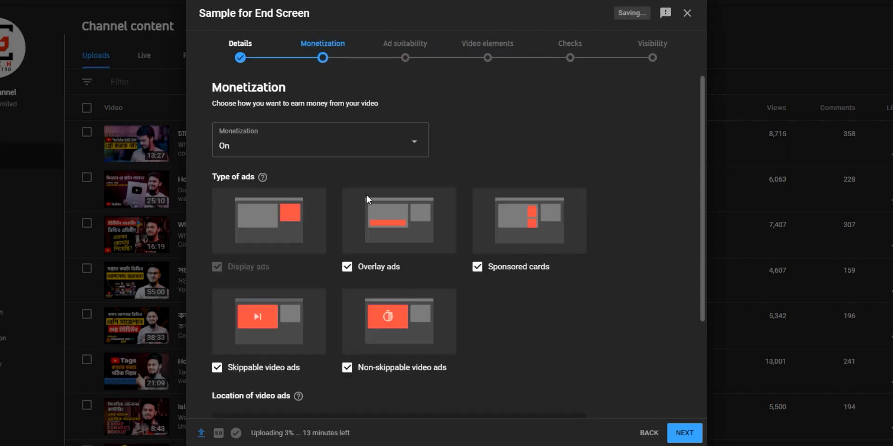
- Mark ad suitability as None of the above and submit the rating
{"action": "left_click", "coordinate": [422, 56]}
{"action": "scroll", "coordinate": [356, 206], "scroll_direction": "down", "scroll_amount": 7}
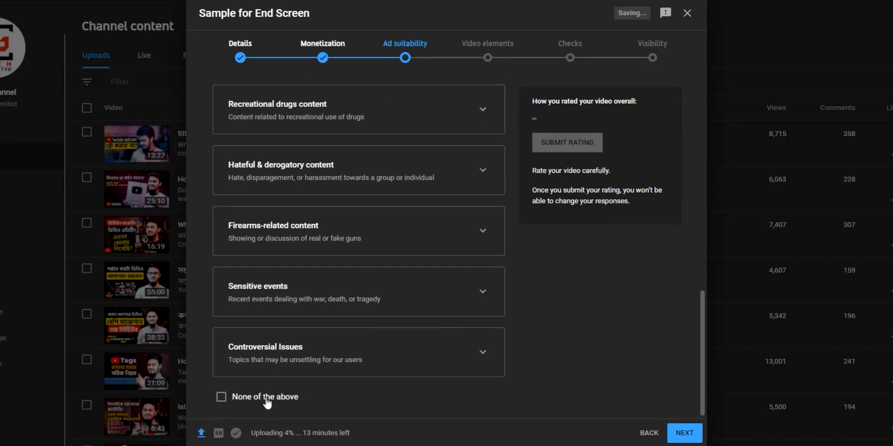
{"action": "left_click", "coordinate": [221, 397]}
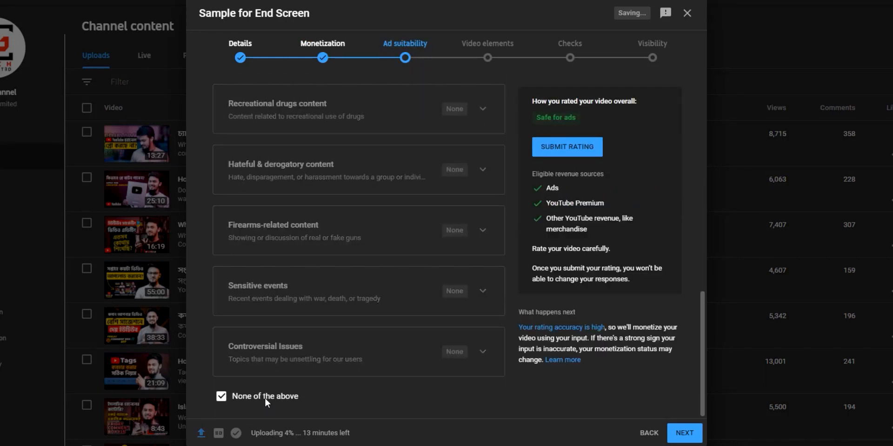
{"action": "scroll", "coordinate": [321, 352], "scroll_direction": "up", "scroll_amount": 3}
{"action": "left_click", "coordinate": [580, 148]}
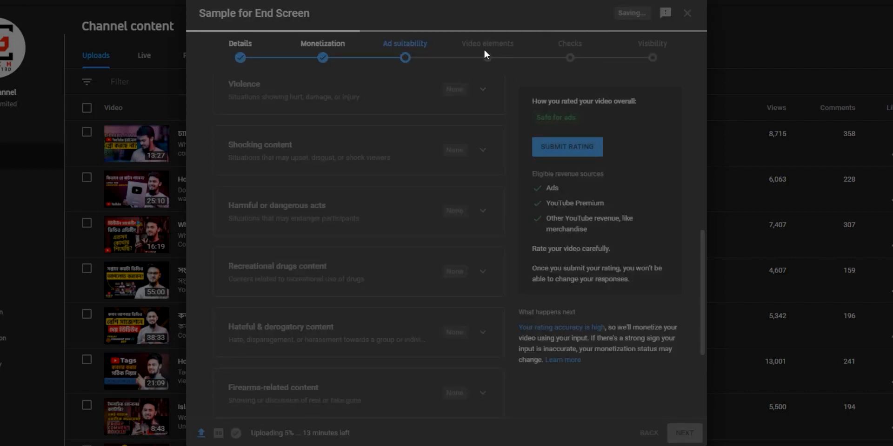
- Jump to the Video elements step in the upload's progress bar
{"action": "left_click", "coordinate": [484, 46]}
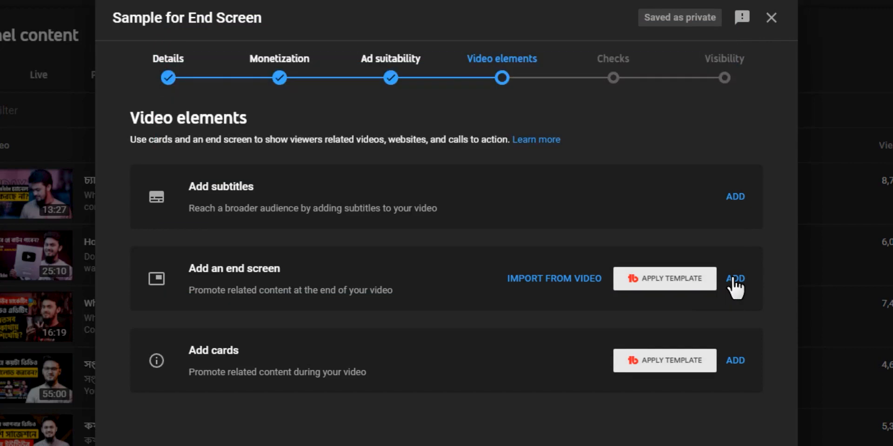
- Open the end screen editor and browse its layout templates
{"action": "left_click", "coordinate": [735, 279]}
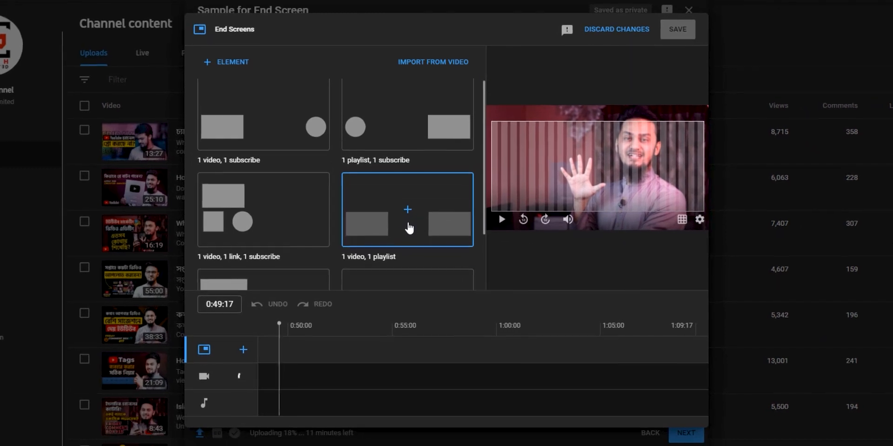
{"action": "scroll", "coordinate": [408, 225], "scroll_direction": "down", "scroll_amount": 2}
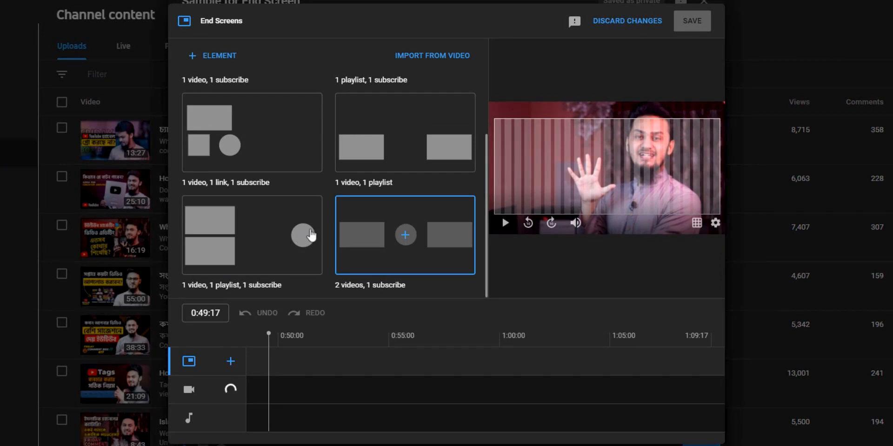
{"action": "scroll", "coordinate": [352, 218], "scroll_direction": "up", "scroll_amount": 2}
{"action": "scroll", "coordinate": [352, 217], "scroll_direction": "down", "scroll_amount": 2}
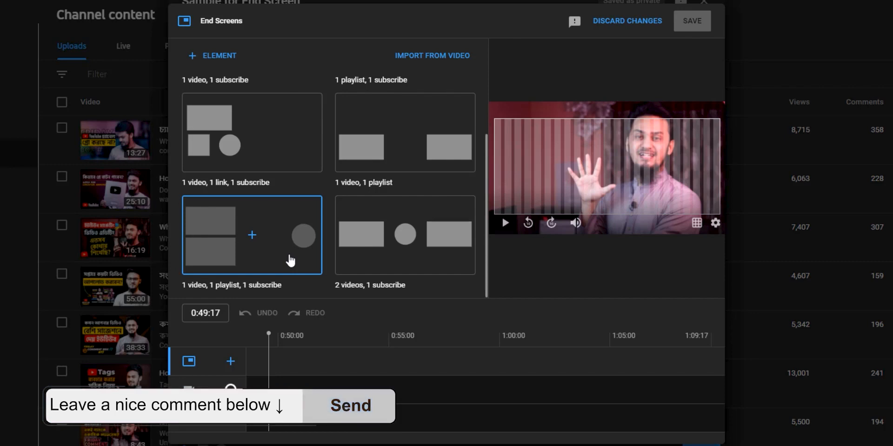
- Apply the 1 video, 1 playlist, 1 subscribe layout with the YouTube Tips playlist
{"action": "left_click", "coordinate": [290, 261]}
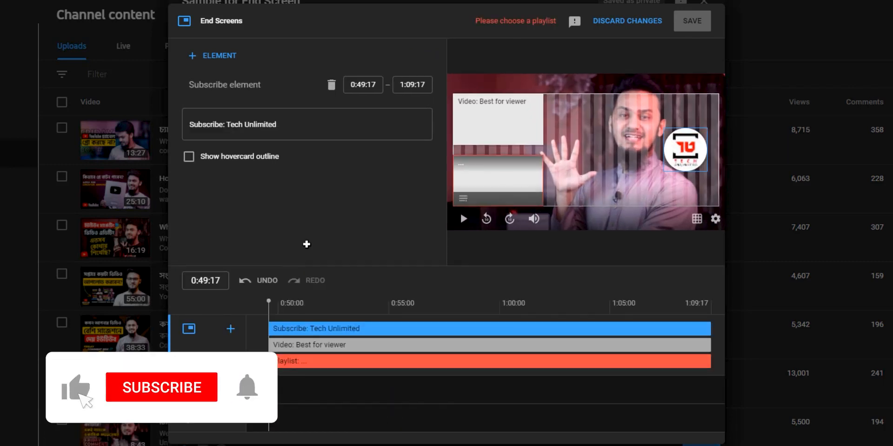
{"action": "left_click", "coordinate": [512, 147]}
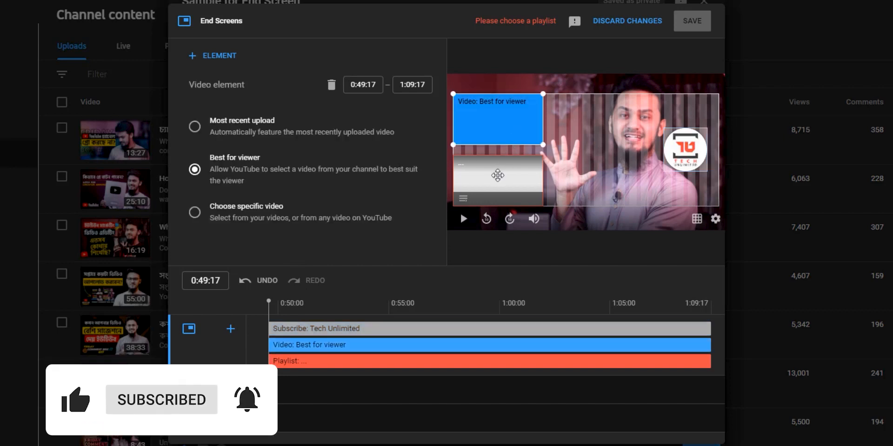
{"action": "left_click", "coordinate": [497, 184]}
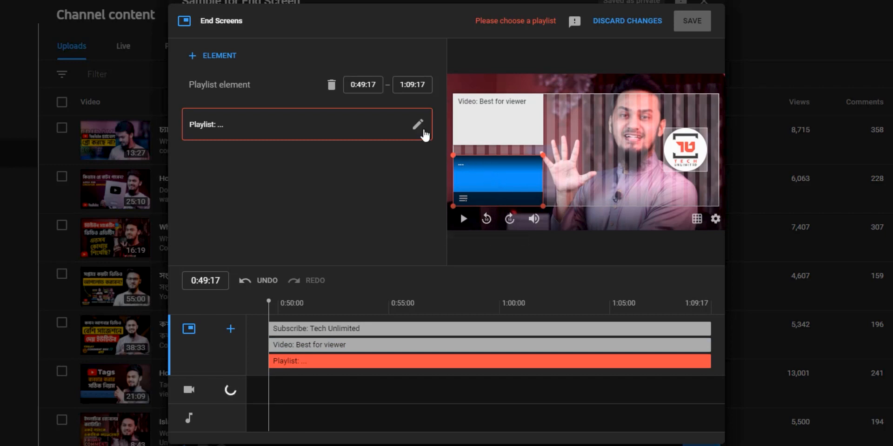
{"action": "left_click", "coordinate": [423, 129]}
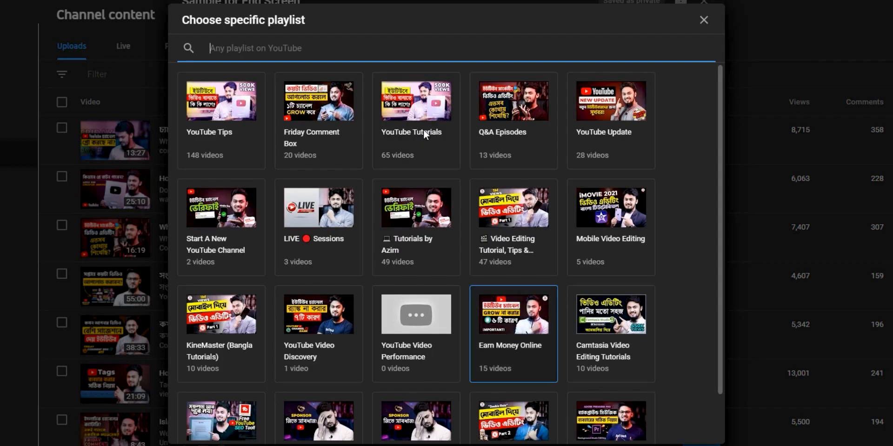
{"action": "left_click", "coordinate": [209, 137]}
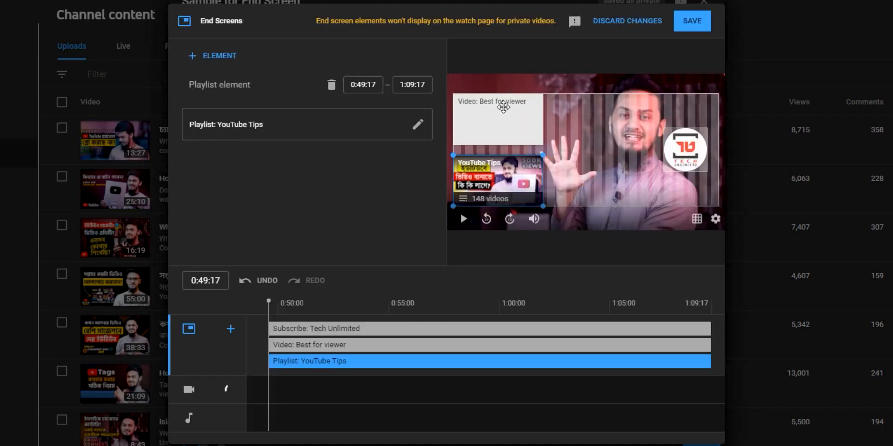
- Set the video element to a specific video, searching any YouTube video for the creator's name
{"action": "left_click", "coordinate": [504, 107]}
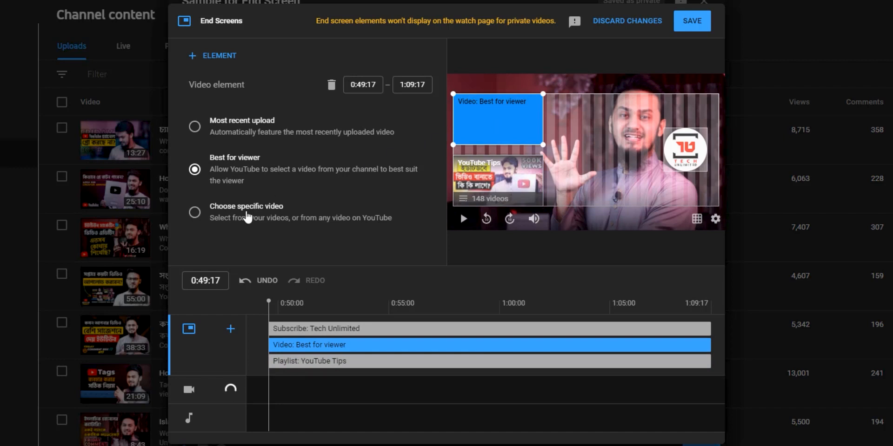
{"action": "left_click", "coordinate": [248, 216]}
{"action": "key", "text": "Tab"}
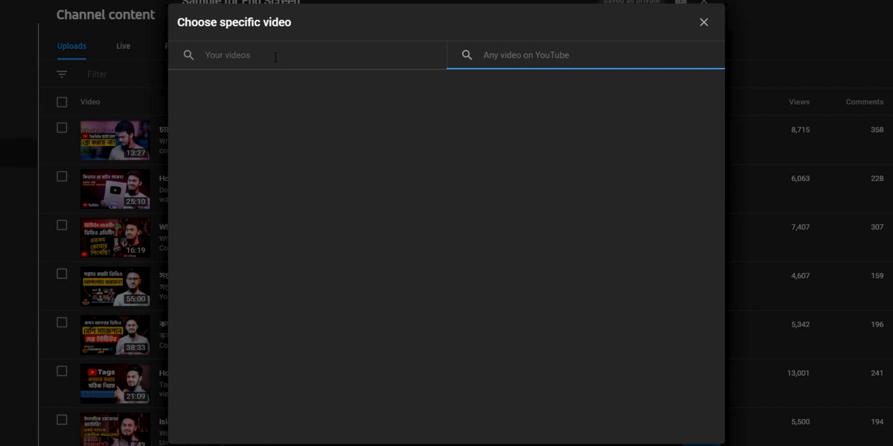
{"action": "left_click", "coordinate": [270, 57]}
{"action": "key", "text": "Tab"}
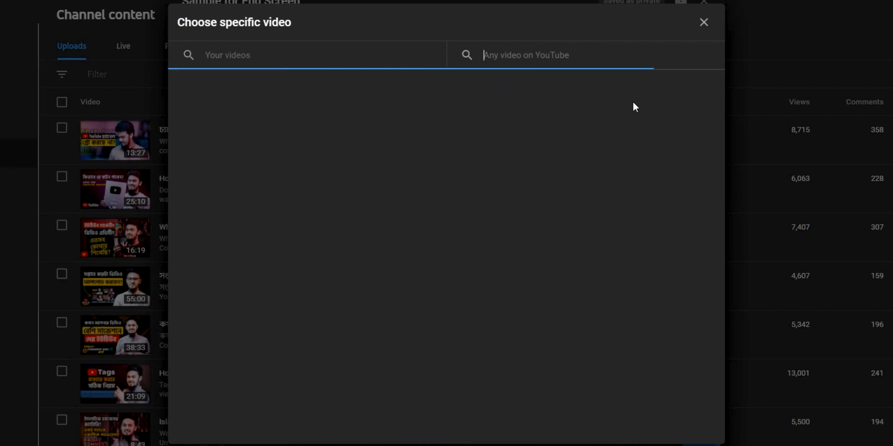
{"action": "type", "text": "saif"}
{"action": "key", "text": "BackSpace"}
{"action": "type", "text": "ifu"}
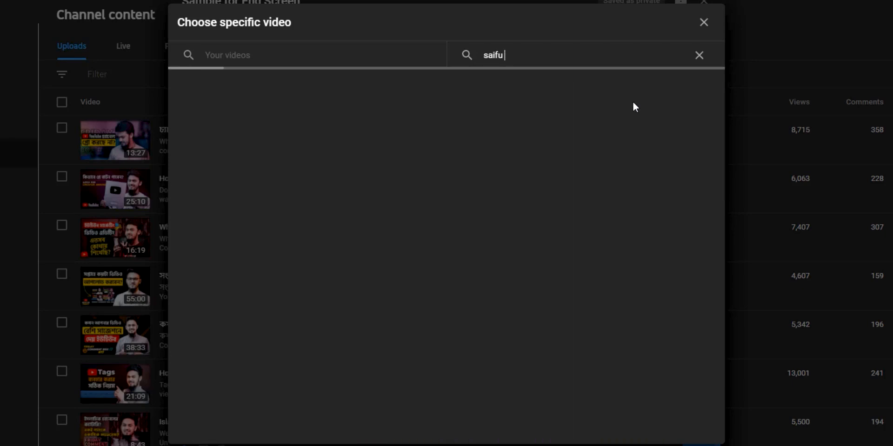
{"action": "type", "text": "r rahman azim"}
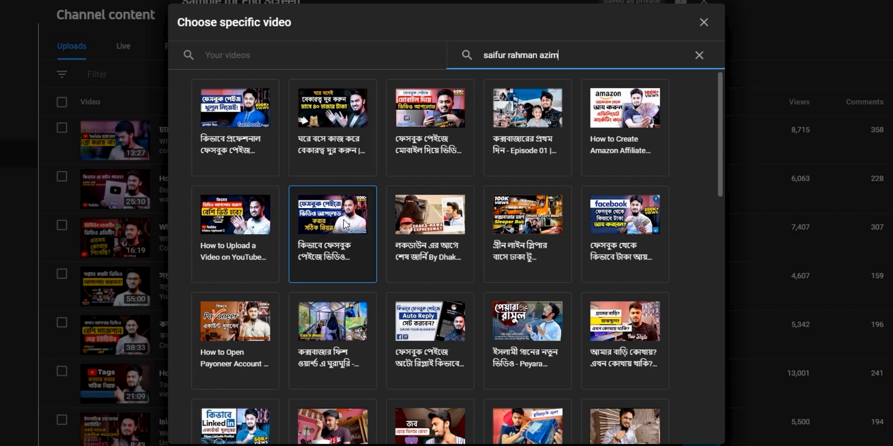
- Use the Facebook page upload video, enlarge it, and move subscribe to the top-right
{"action": "left_click", "coordinate": [319, 227]}
{"action": "left_click_drag", "start_coordinate": [543, 145], "coordinate": [556, 152]}
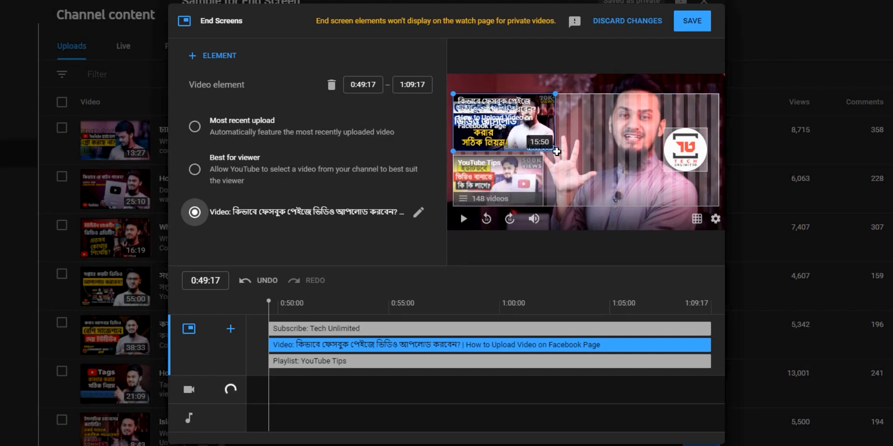
{"action": "left_click_drag", "start_coordinate": [698, 132], "coordinate": [731, 99]}
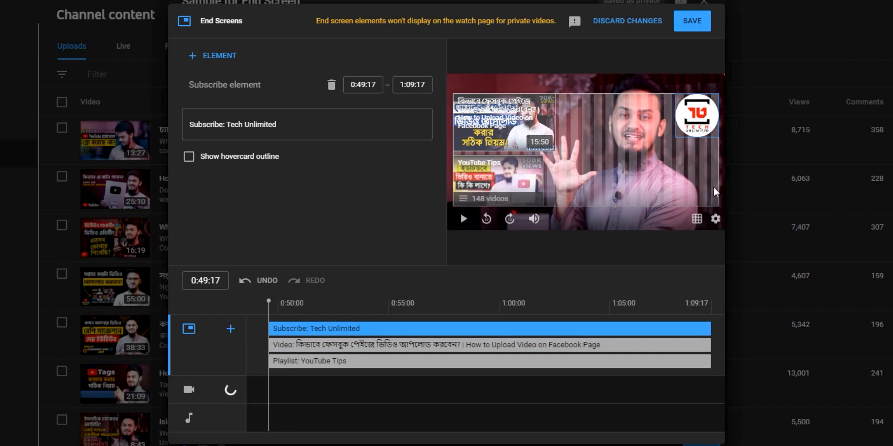
- Add a channel element for the creator's vlog channel with message 'My vlog channel'
{"action": "left_click", "coordinate": [230, 57]}
{"action": "left_click", "coordinate": [225, 96]}
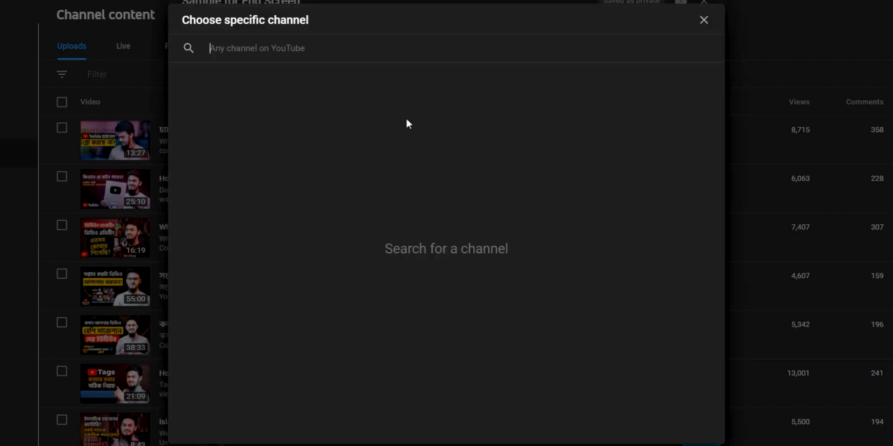
{"action": "type", "text": "saif"}
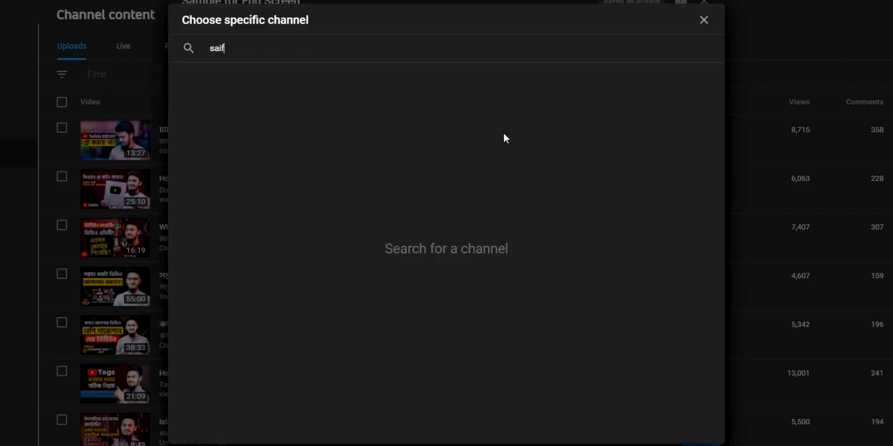
{"action": "type", "text": "ur rahman azim vlogs"}
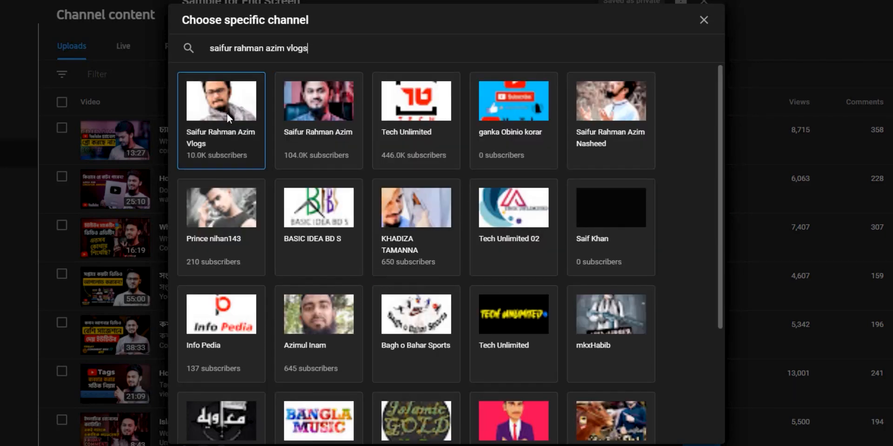
{"action": "left_click", "coordinate": [227, 114]}
{"action": "left_click", "coordinate": [310, 178]}
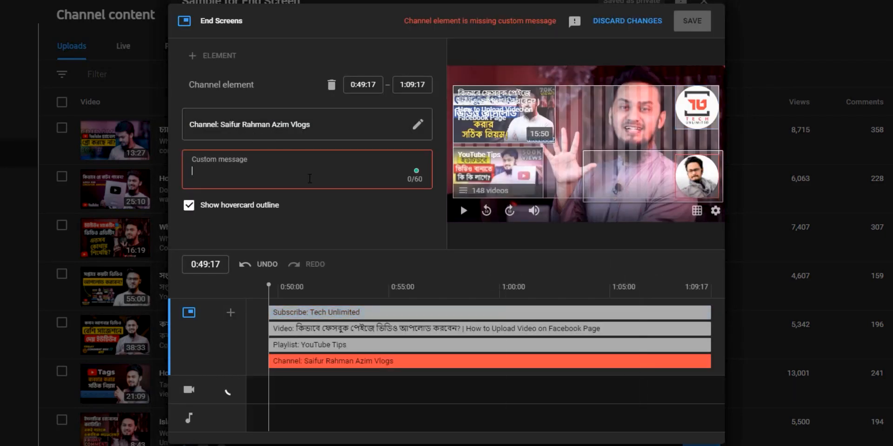
{"action": "type", "text": "My"}
{"action": "type", "text": " vlog"}
{"action": "key", "text": "BackSpace"}
{"action": "type", "text": "og channel"}
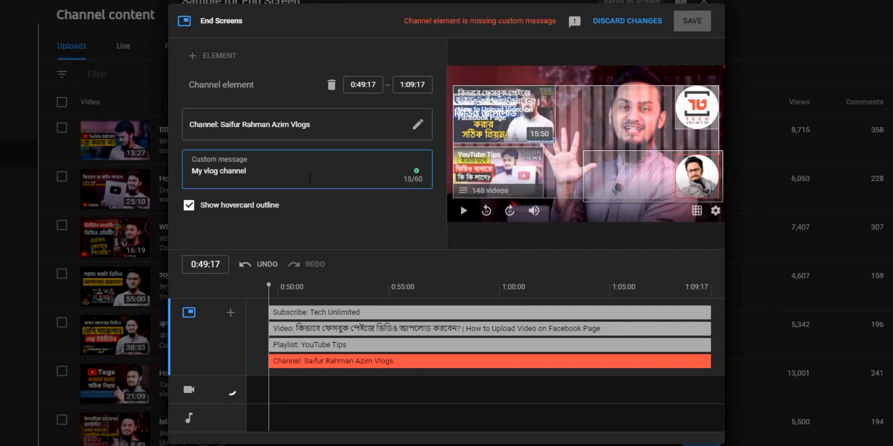
{"action": "left_click", "coordinate": [588, 243]}
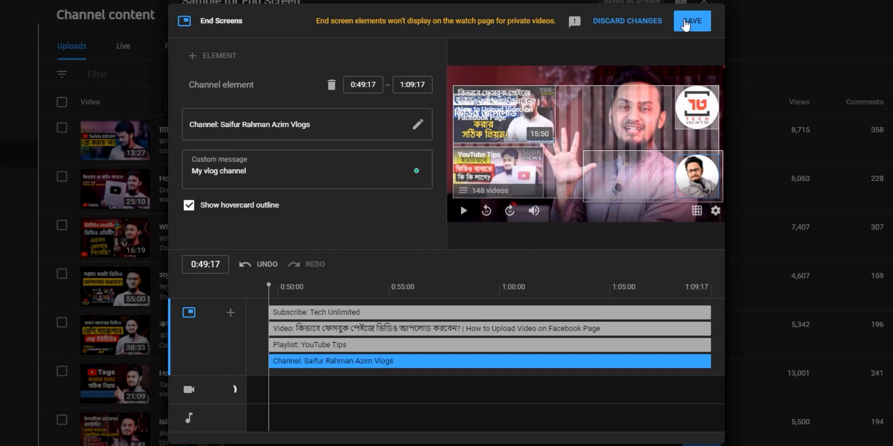
- Save the end screen, advance through Checks to Visibility, and choose Private
{"action": "left_click", "coordinate": [686, 21]}
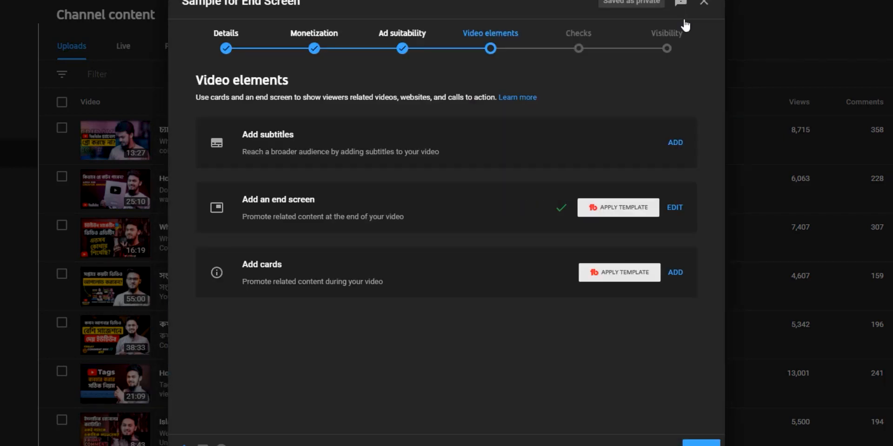
{"action": "left_click", "coordinate": [702, 444]}
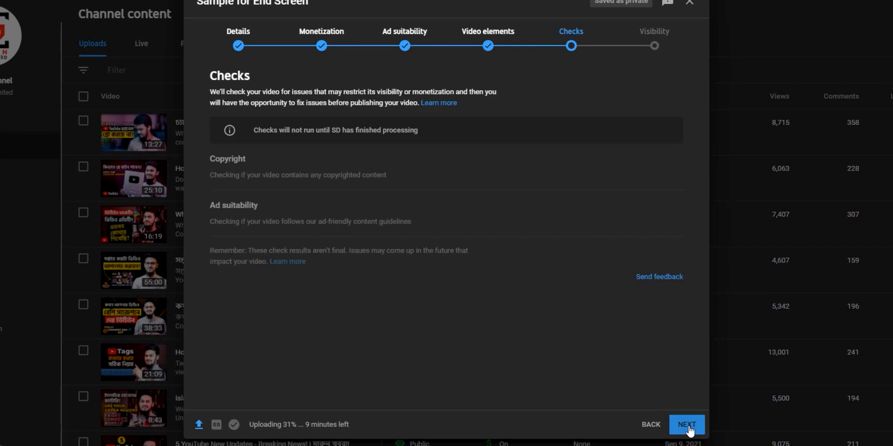
{"action": "left_click", "coordinate": [687, 425]}
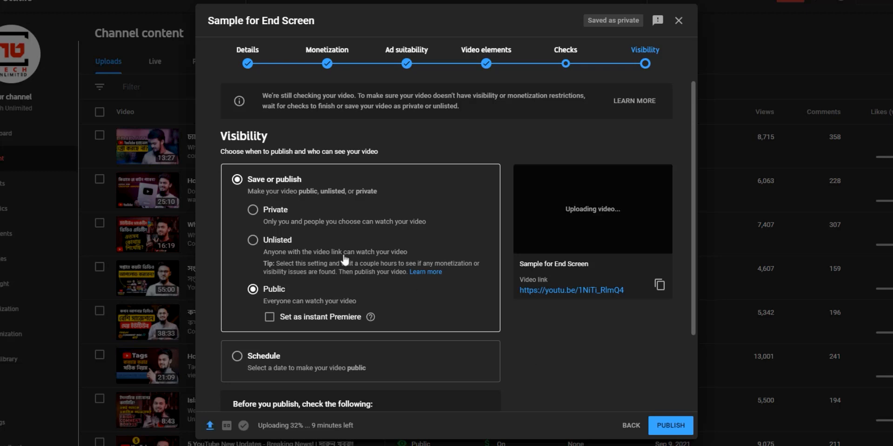
{"action": "left_click", "coordinate": [260, 210]}
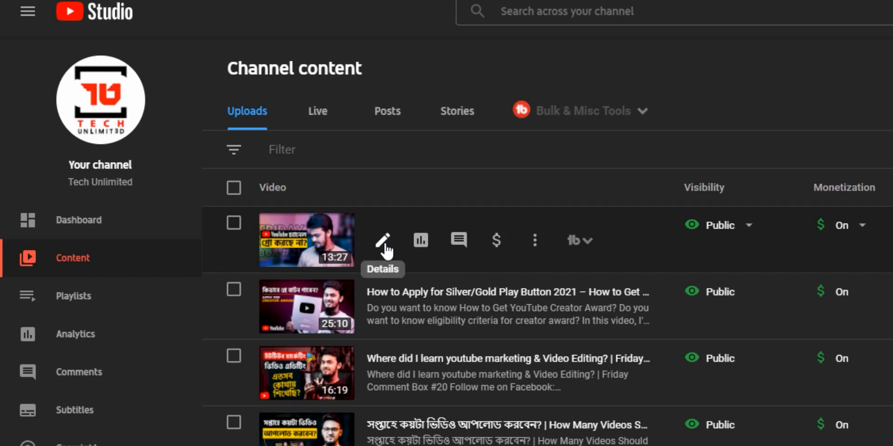
- Open the top uploaded video's details and launch its end screen editor
{"action": "left_click", "coordinate": [384, 242]}
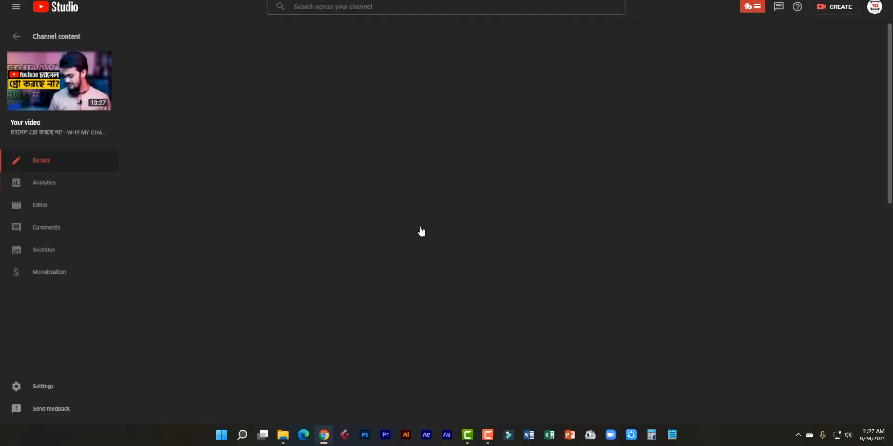
{"action": "scroll", "coordinate": [422, 230], "scroll_direction": "down", "scroll_amount": 4}
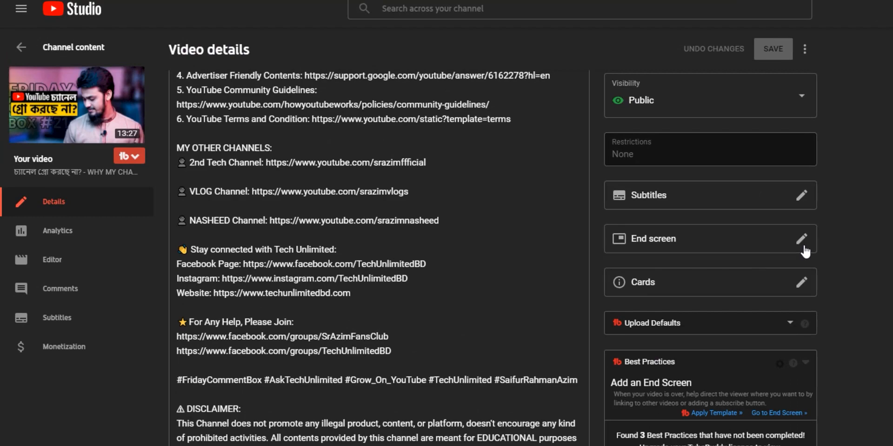
{"action": "left_click", "coordinate": [802, 242]}
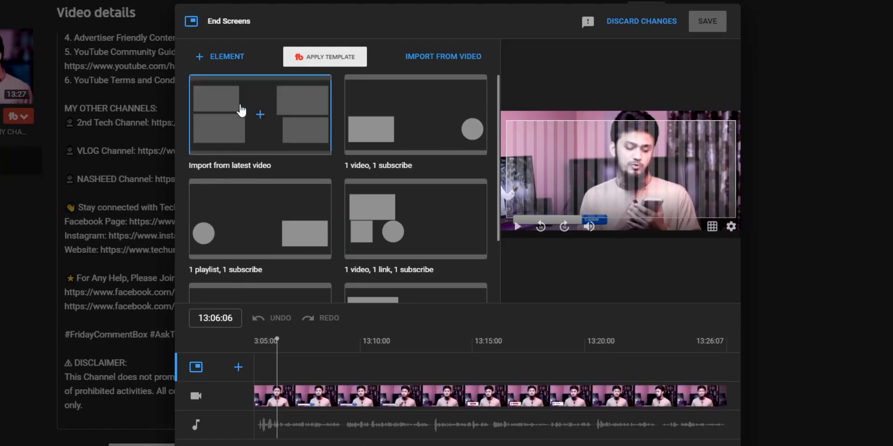
{"action": "left_click_drag", "start_coordinate": [180, 66], "coordinate": [497, 297]}
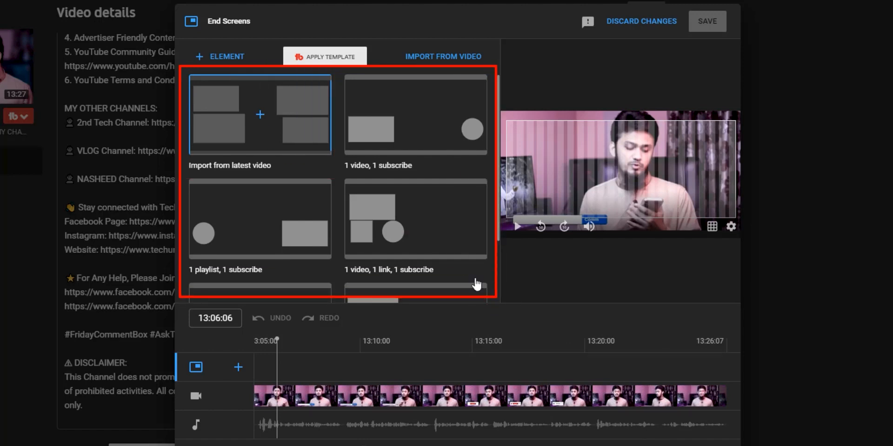
{"action": "key", "text": "Escape"}
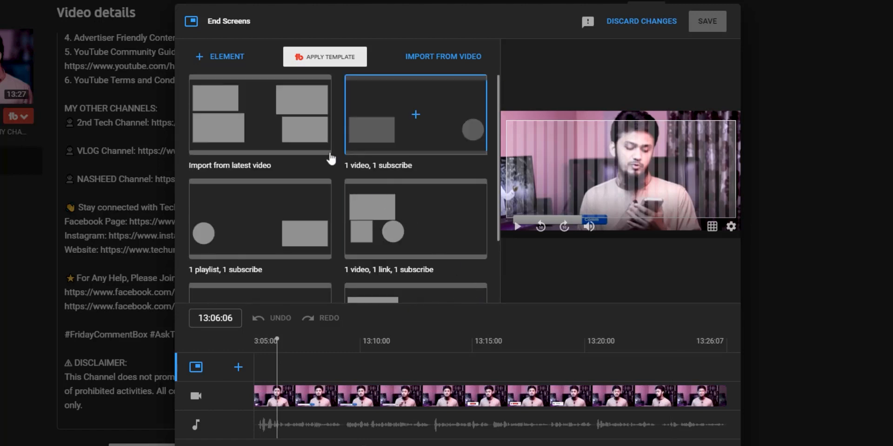
{"action": "left_click", "coordinate": [217, 55]}
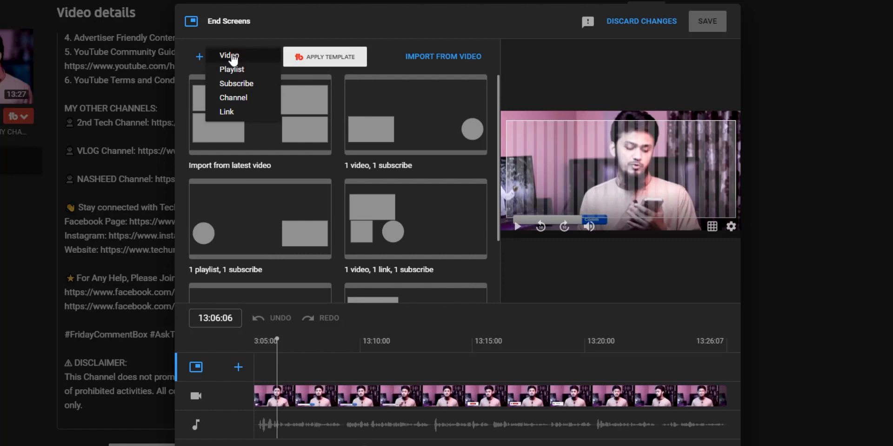
- Add an enlarged Most recent upload video element, then a second video element
{"action": "left_click", "coordinate": [234, 60]}
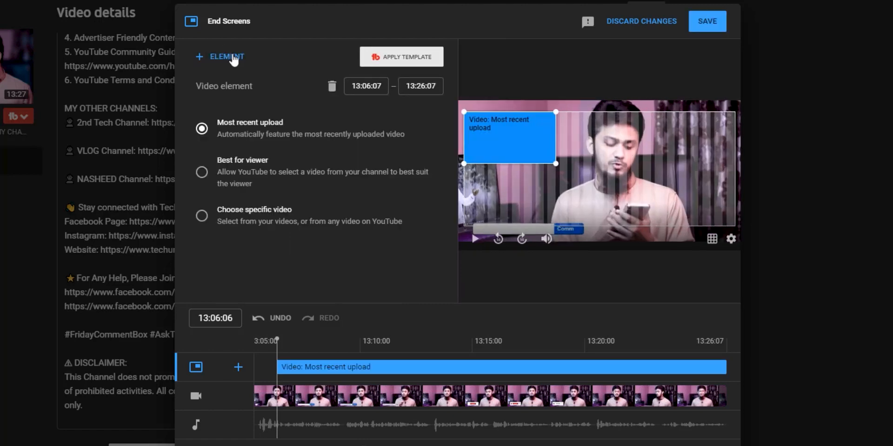
{"action": "left_click_drag", "start_coordinate": [556, 163], "coordinate": [578, 176]}
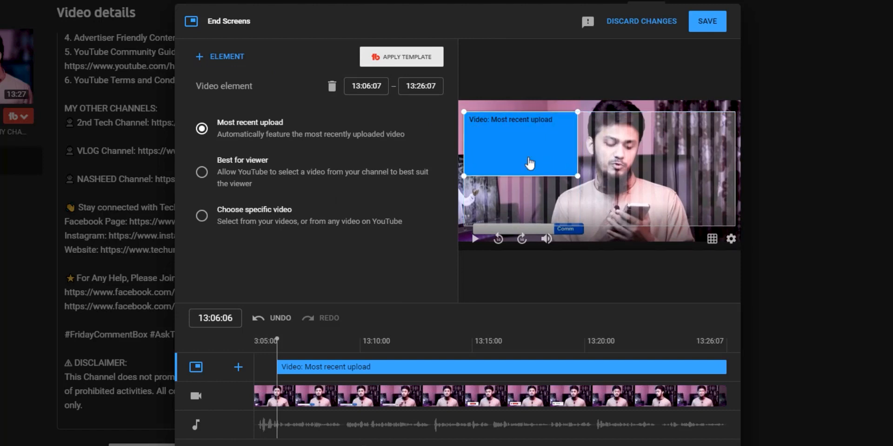
{"action": "left_click", "coordinate": [219, 56]}
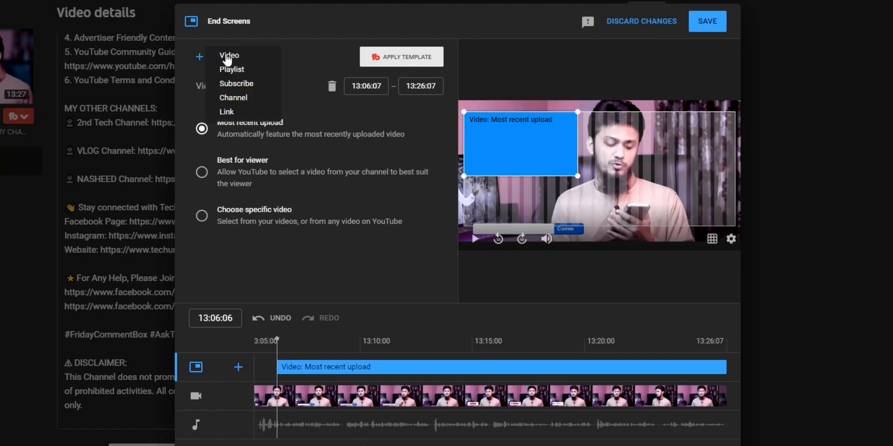
{"action": "left_click", "coordinate": [227, 56]}
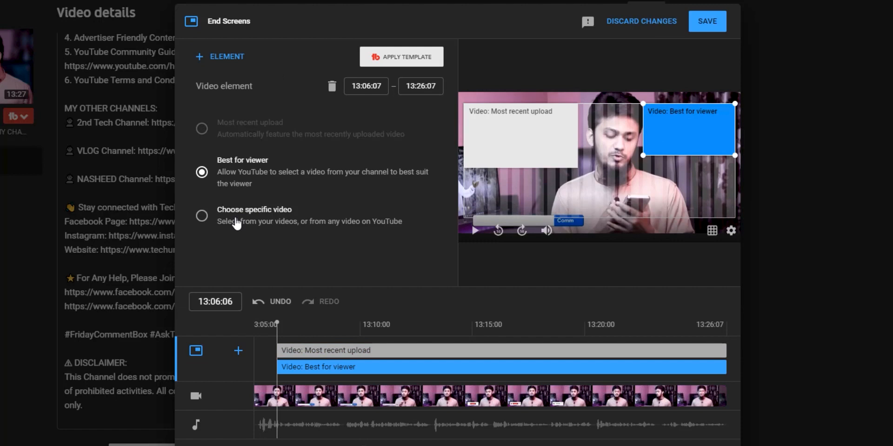
- Set the second video element to the Green Line Luxury Sleeper Bus video and enlarge it
{"action": "left_click", "coordinate": [236, 223]}
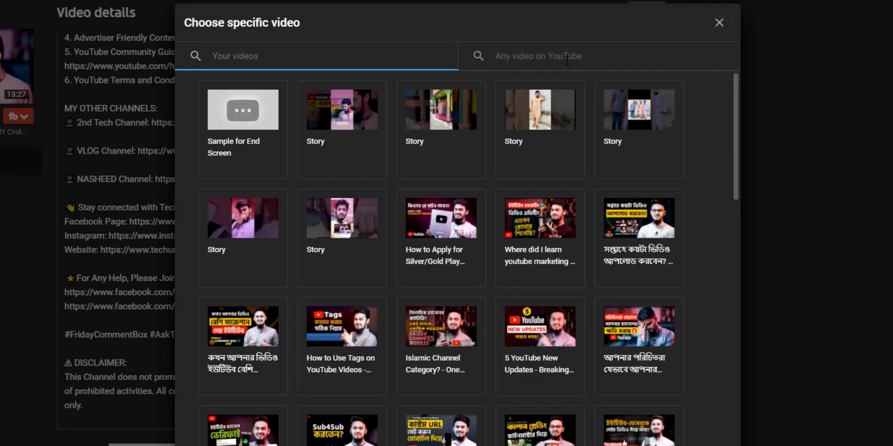
{"action": "left_click", "coordinate": [567, 61]}
{"action": "type", "text": "saifur rahman azim vlogs"}
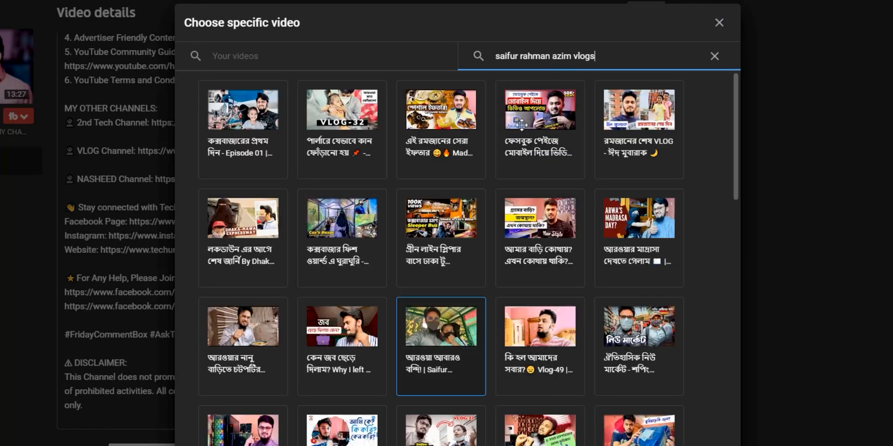
{"action": "left_click", "coordinate": [448, 233]}
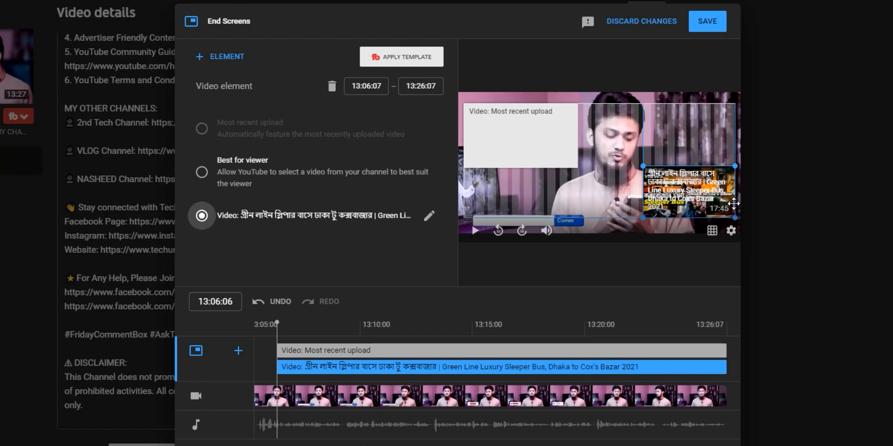
{"action": "left_click_drag", "start_coordinate": [644, 166], "coordinate": [638, 162]}
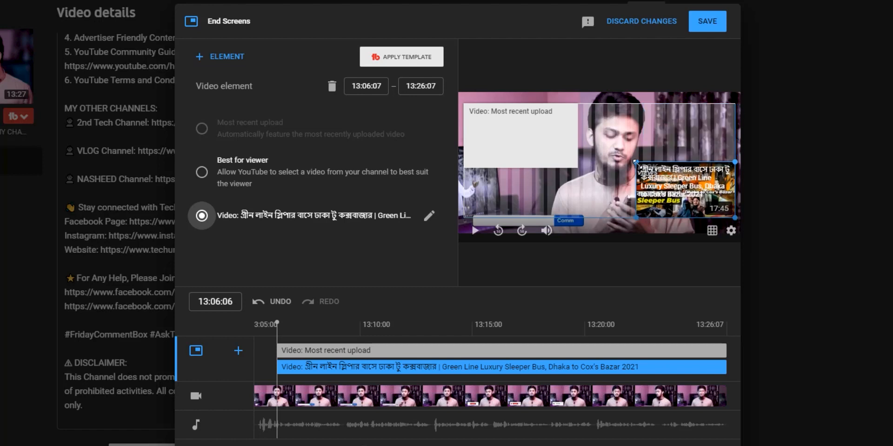
{"action": "left_click", "coordinate": [228, 60]}
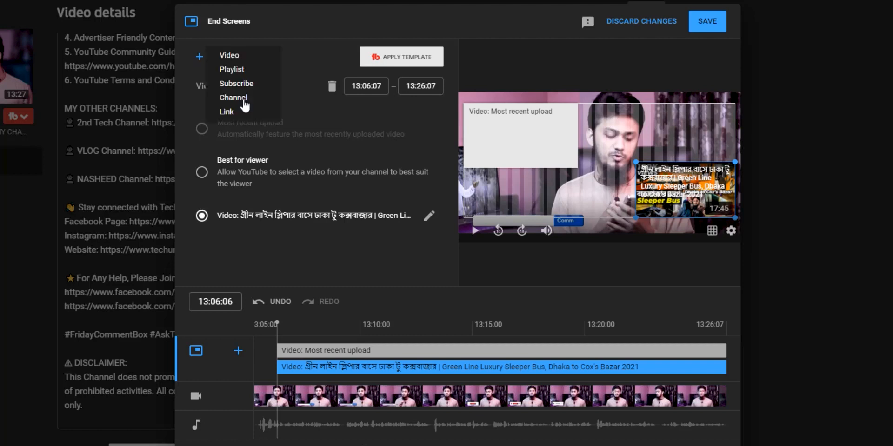
- Add a channel element for the creator's Nasheed channel captioned 'My Nasheed channel'
{"action": "left_click", "coordinate": [245, 99]}
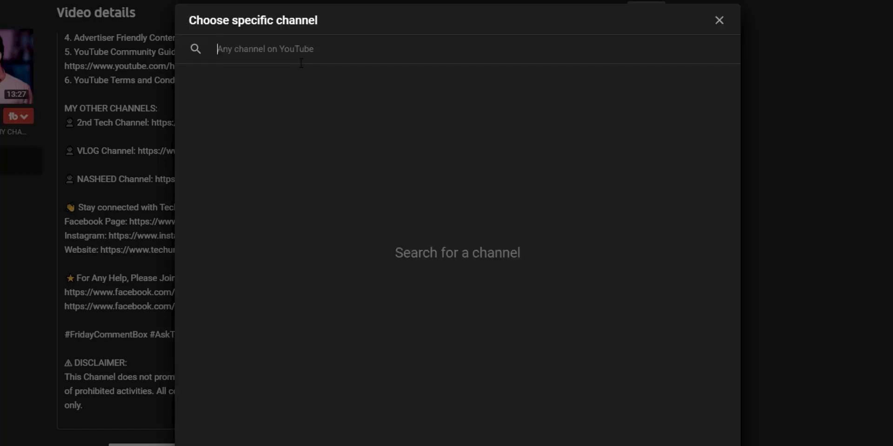
{"action": "type", "text": "saifur rahman a"}
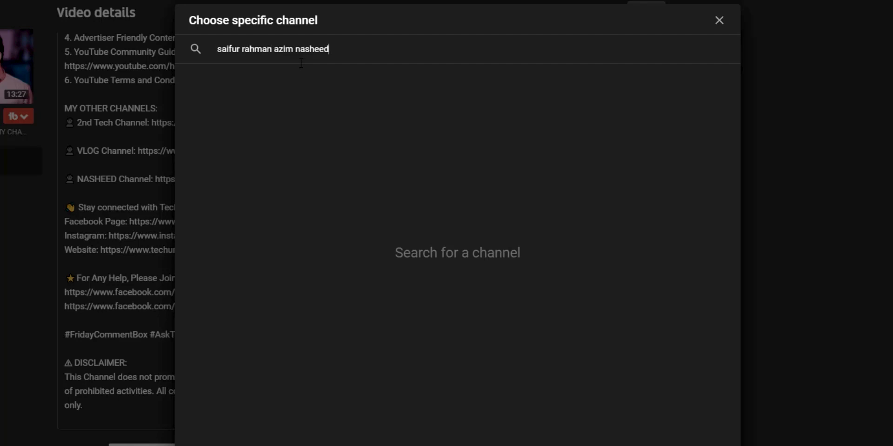
{"action": "type", "text": "zim nasheed"}
{"action": "left_click", "coordinate": [212, 133]}
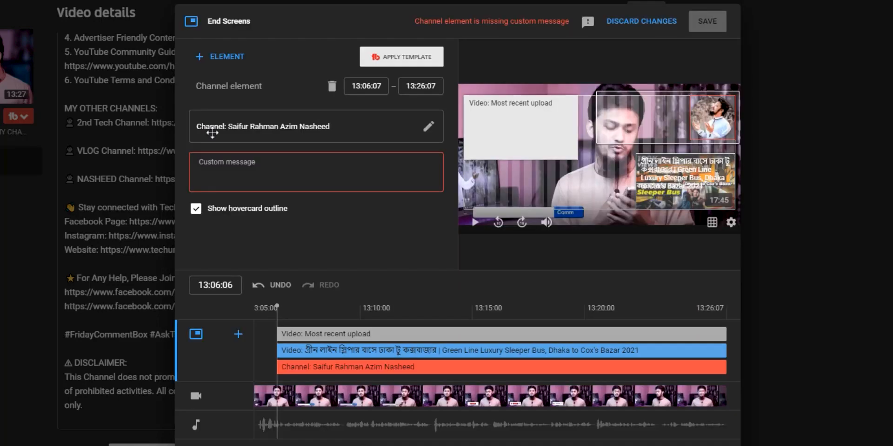
{"action": "left_click", "coordinate": [371, 177]}
{"action": "type", "text": "My Nasheed channel"}
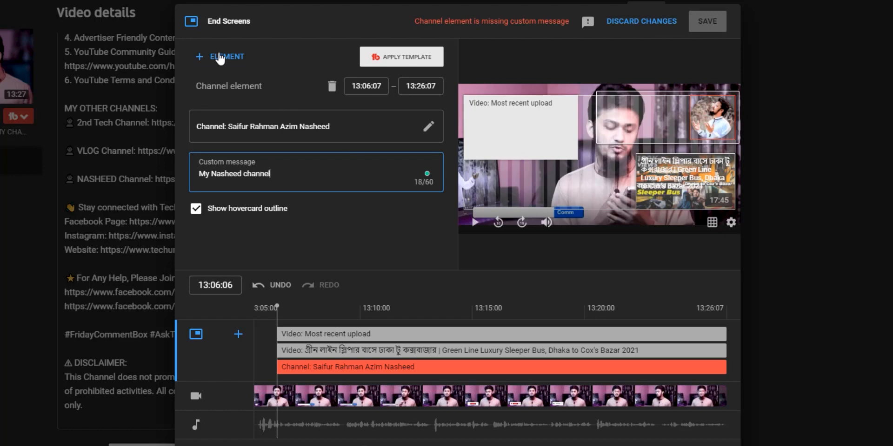
- Add a second channel element for the tech channel captioned 'My second tech channel'
{"action": "left_click", "coordinate": [223, 57]}
{"action": "left_click", "coordinate": [230, 98]}
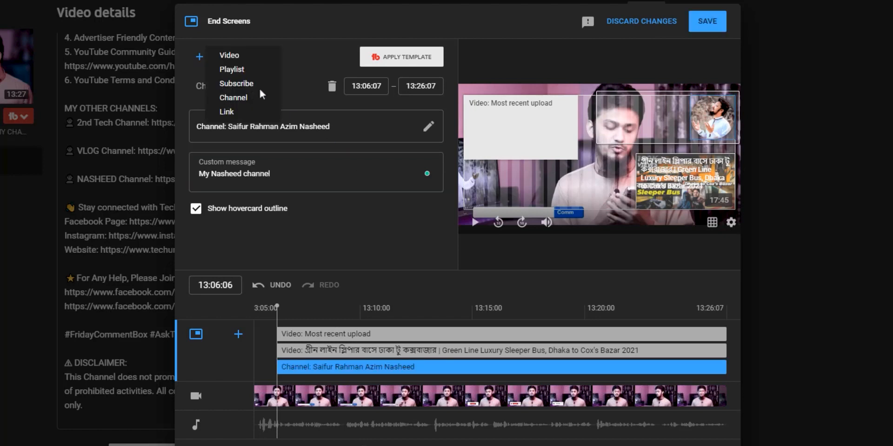
{"action": "type", "text": "saif"}
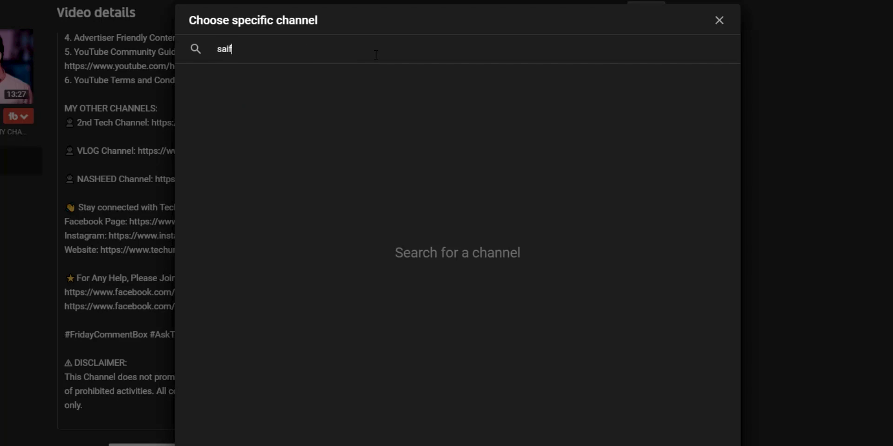
{"action": "type", "text": "ur rahman azim"}
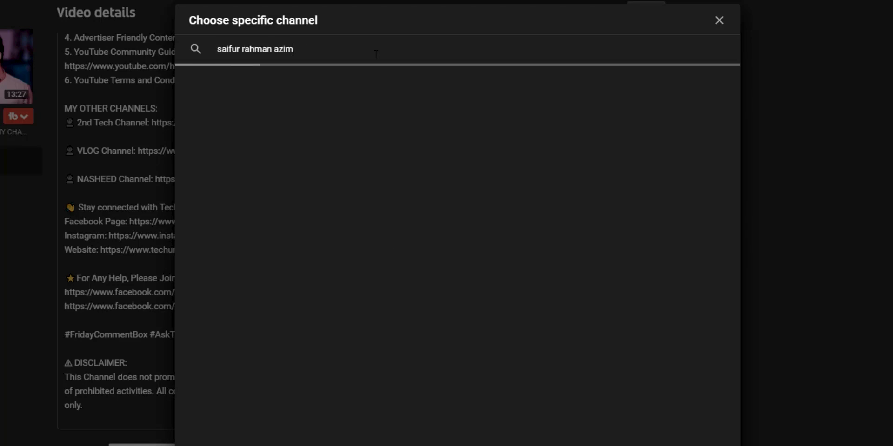
{"action": "left_click", "coordinate": [228, 117]}
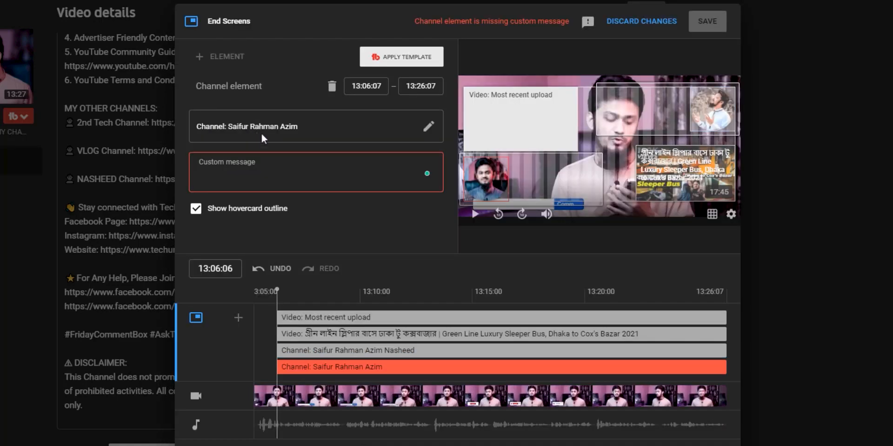
{"action": "left_click", "coordinate": [349, 173]}
{"action": "type", "text": "My second tech channel"}
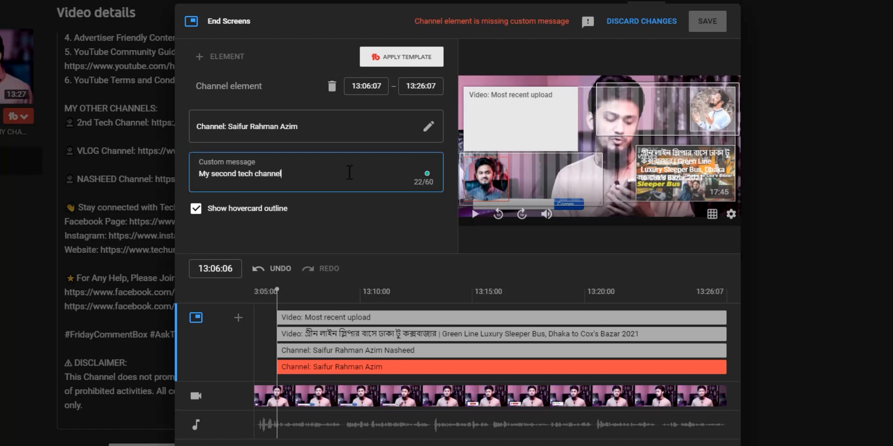
{"action": "left_click", "coordinate": [465, 259]}
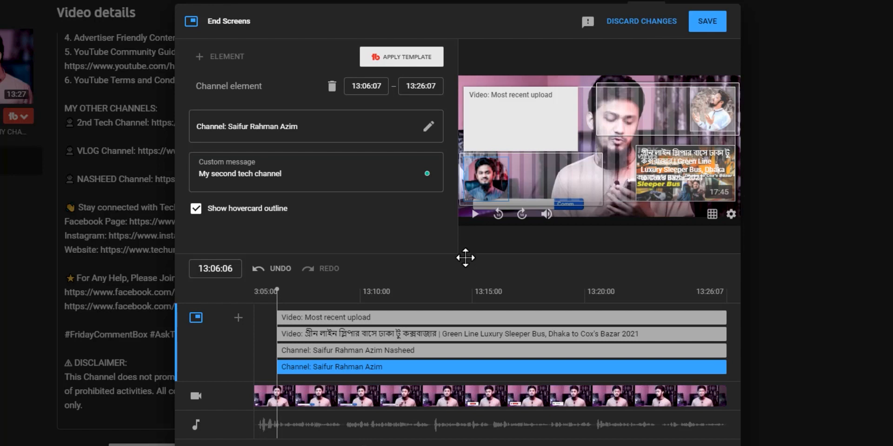
{"action": "left_click", "coordinate": [513, 125]}
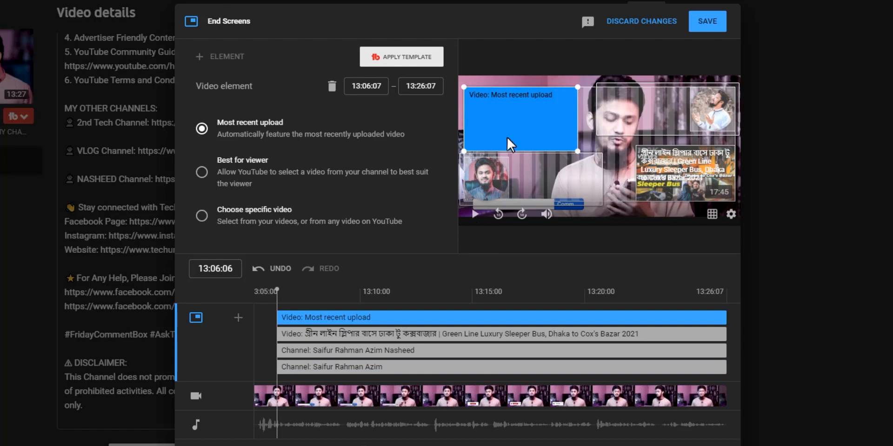
- Select the end-screen elements and slightly enlarge the most-recent-upload video box
{"action": "left_click", "coordinate": [473, 201]}
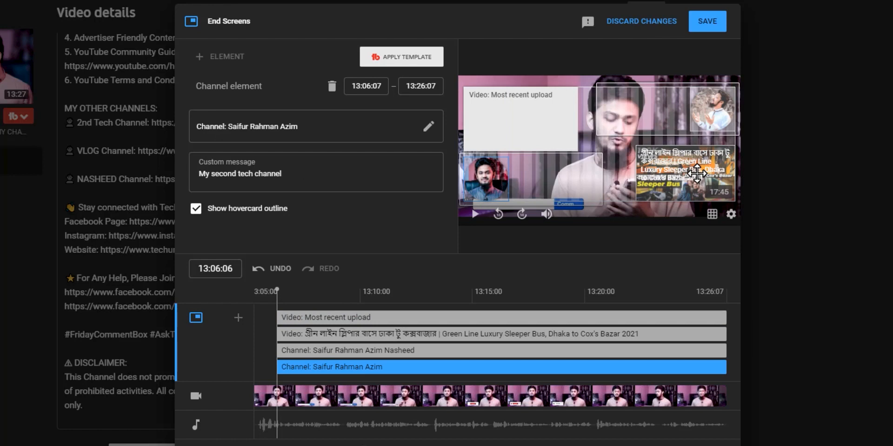
{"action": "left_click", "coordinate": [696, 173]}
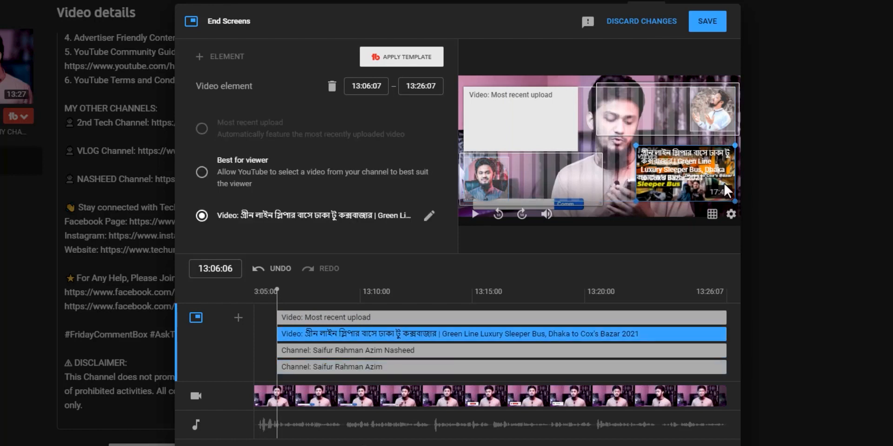
{"action": "left_click_drag", "start_coordinate": [568, 165], "coordinate": [654, 109]}
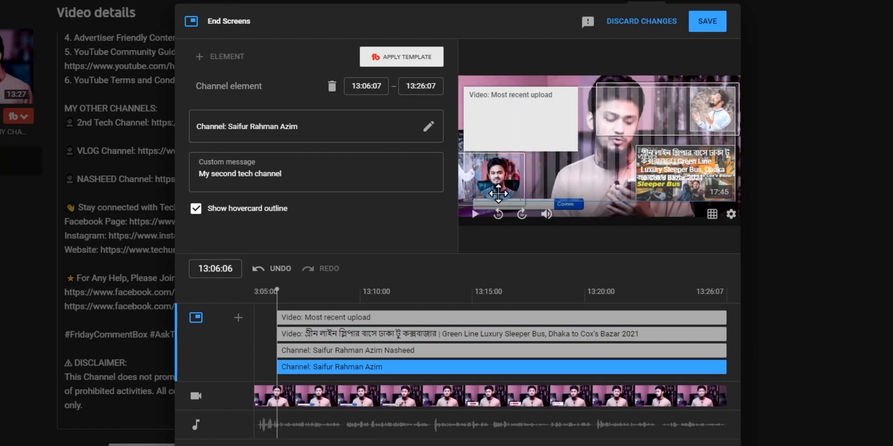
{"action": "left_click", "coordinate": [566, 134]}
{"action": "left_click_drag", "start_coordinate": [578, 152], "coordinate": [582, 153]}
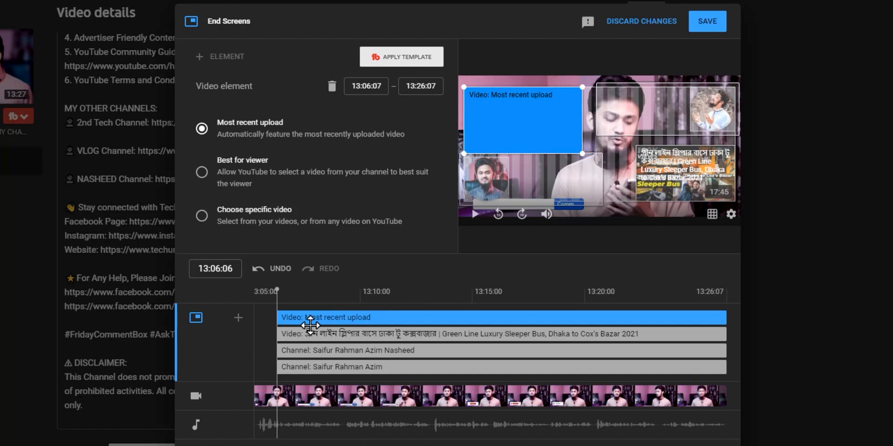
- Stagger start times: delay the bus video, the Nasheed channel, and the second tech channel to 13:07:22
{"action": "left_click_drag", "start_coordinate": [278, 336], "coordinate": [383, 335]}
{"action": "left_click", "coordinate": [382, 352]}
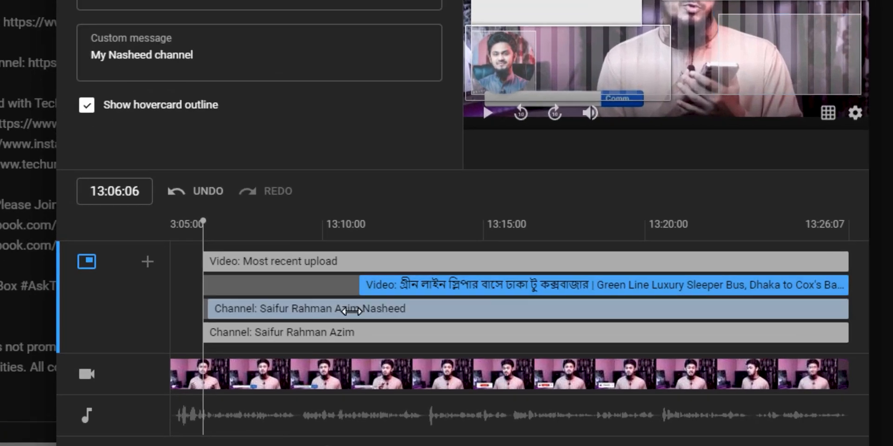
{"action": "left_click_drag", "start_coordinate": [352, 312], "coordinate": [381, 310]}
{"action": "left_click_drag", "start_coordinate": [204, 335], "coordinate": [255, 333]}
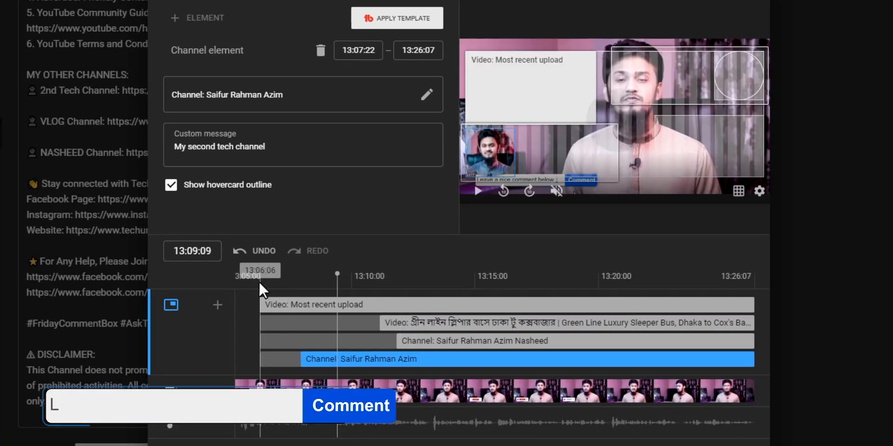
- Play the end-screen preview from its start, then save the end screen
{"action": "left_click", "coordinate": [260, 283]}
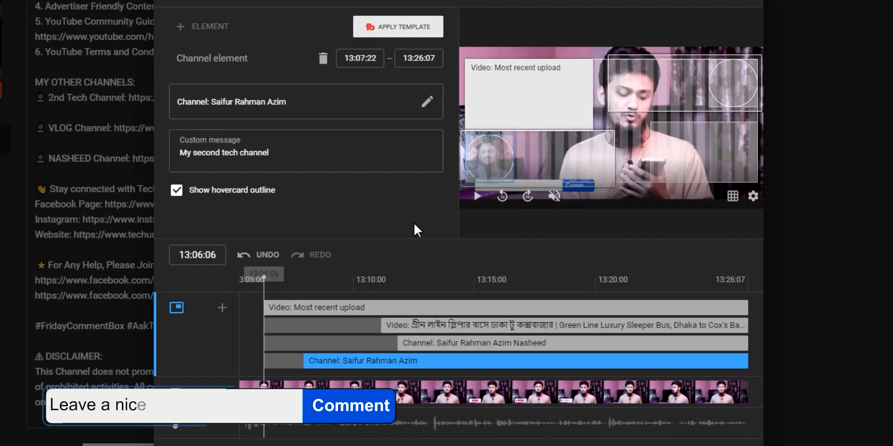
{"action": "left_click", "coordinate": [478, 192]}
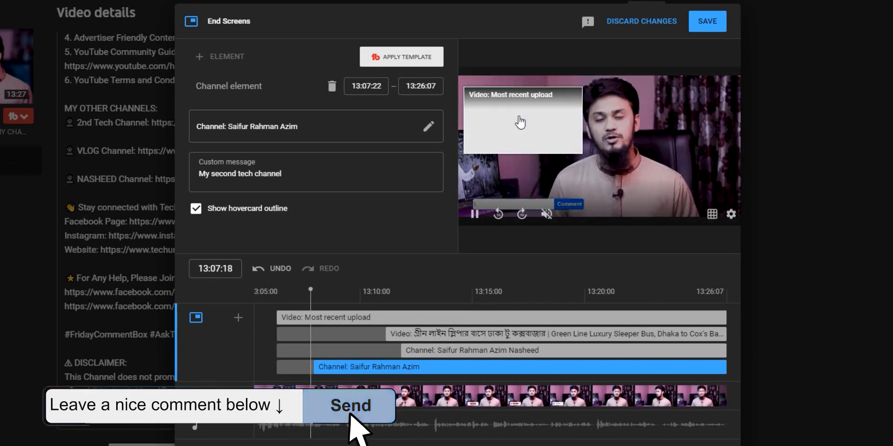
{"action": "mouse_move", "coordinate": [476, 203]}
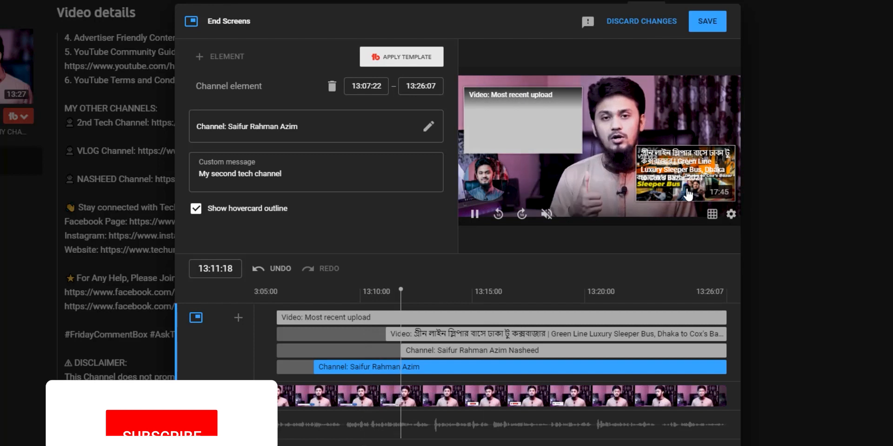
{"action": "mouse_move", "coordinate": [710, 115]}
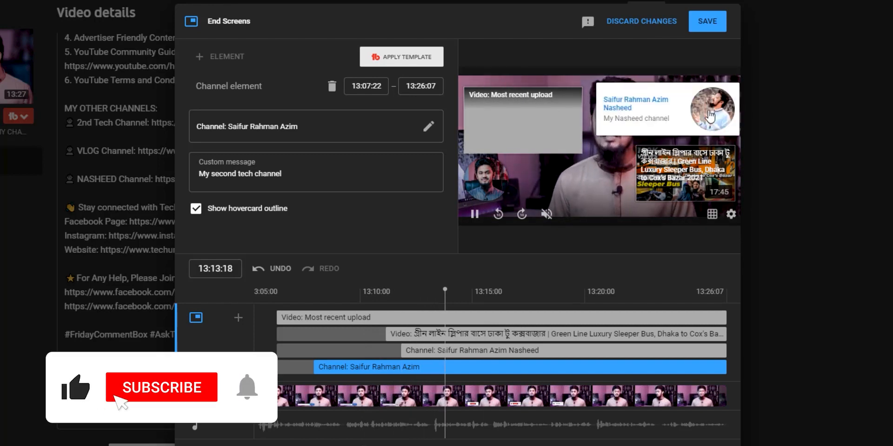
{"action": "left_click", "coordinate": [475, 214]}
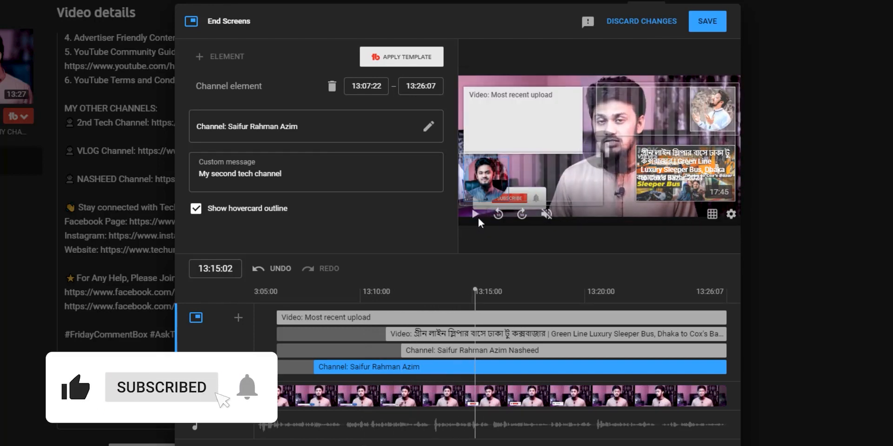
{"action": "left_click", "coordinate": [703, 21]}
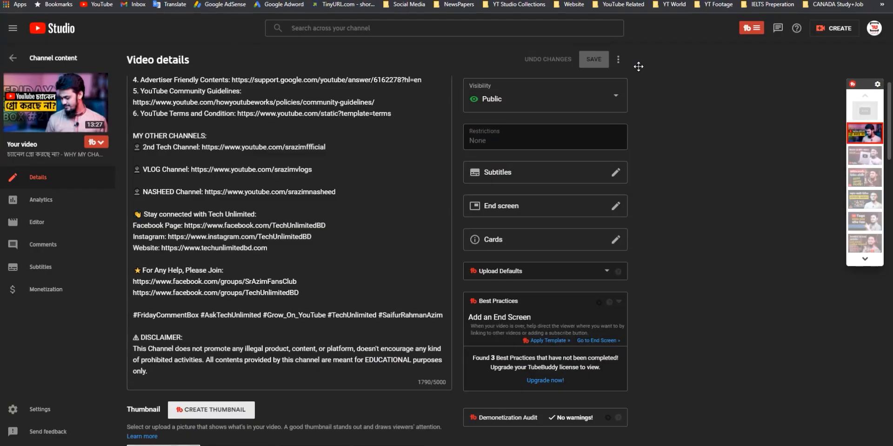
- Open the video on YouTube, pause near 13:13 on the end screen, and view it full screen
{"action": "left_click", "coordinate": [82, 109]}
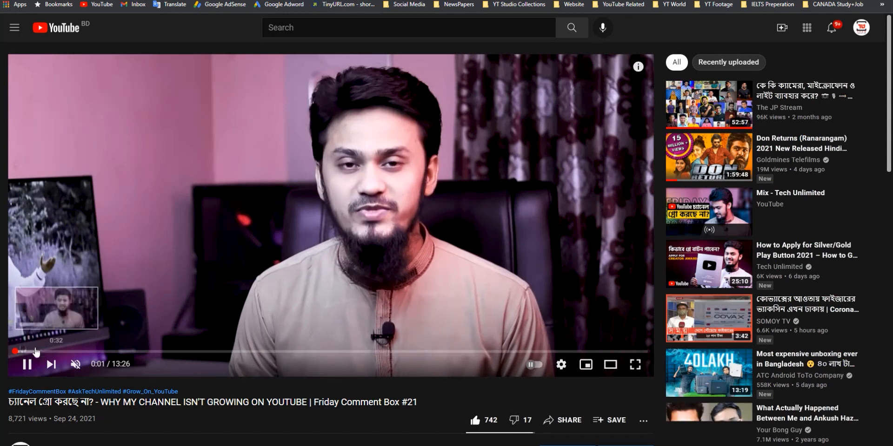
{"action": "left_click_drag", "start_coordinate": [42, 352], "coordinate": [635, 352]}
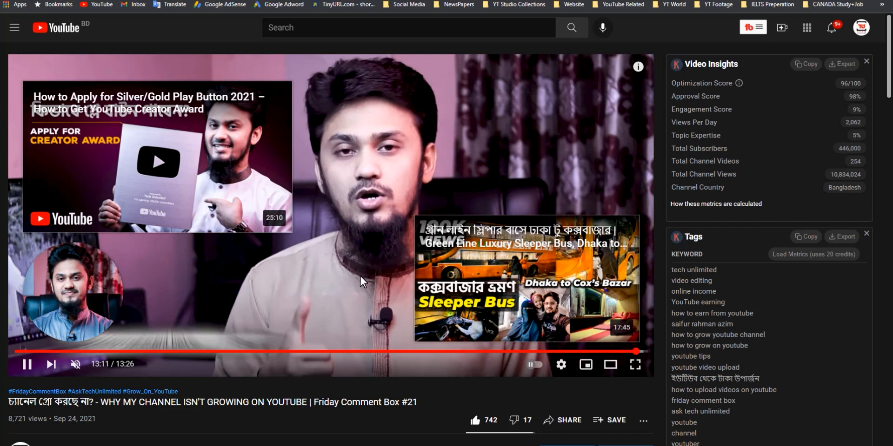
{"action": "left_click", "coordinate": [361, 275]}
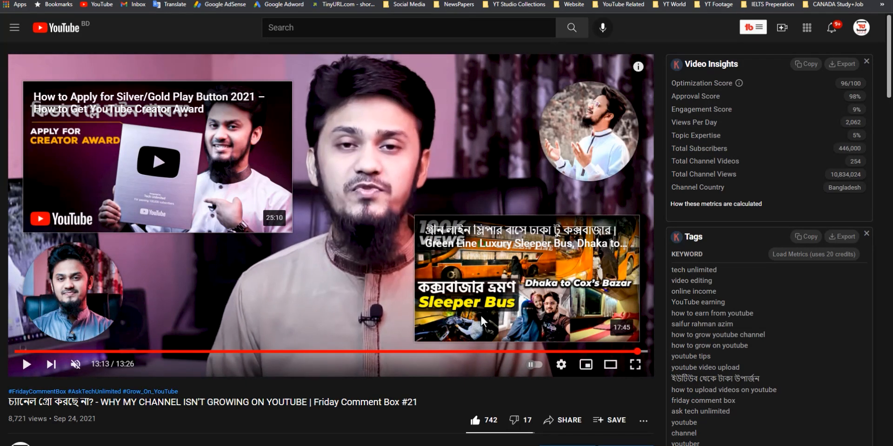
{"action": "key", "text": "f"}
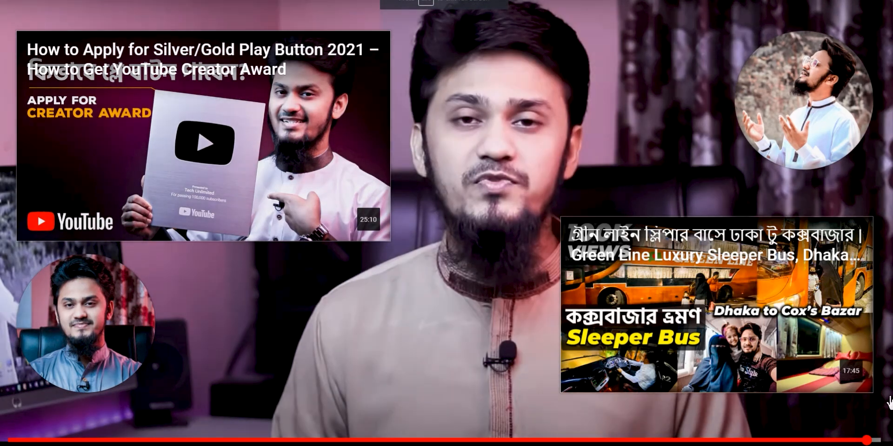